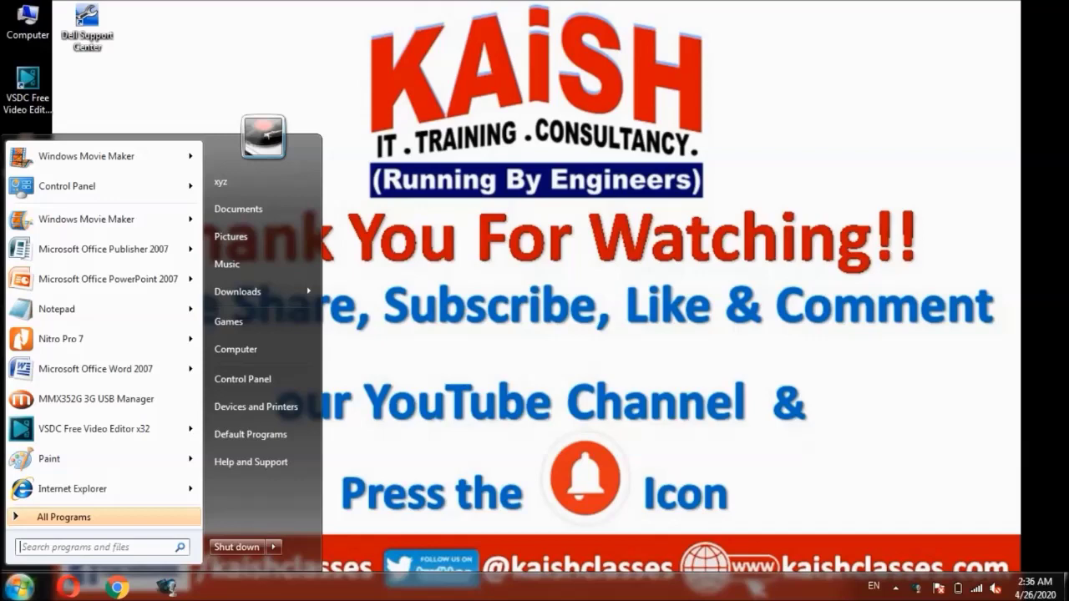
# - Start Microsoft Office Word 2007 from the Windows 7 Start menu to get a blank Document1
pyautogui.click(63, 516)
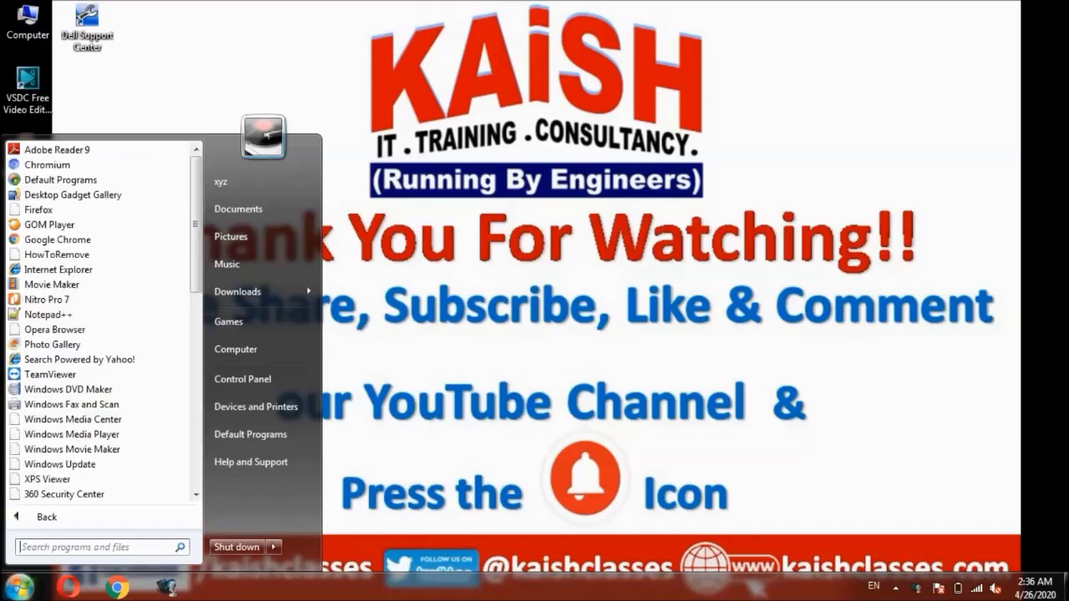
pyautogui.click(47, 517)
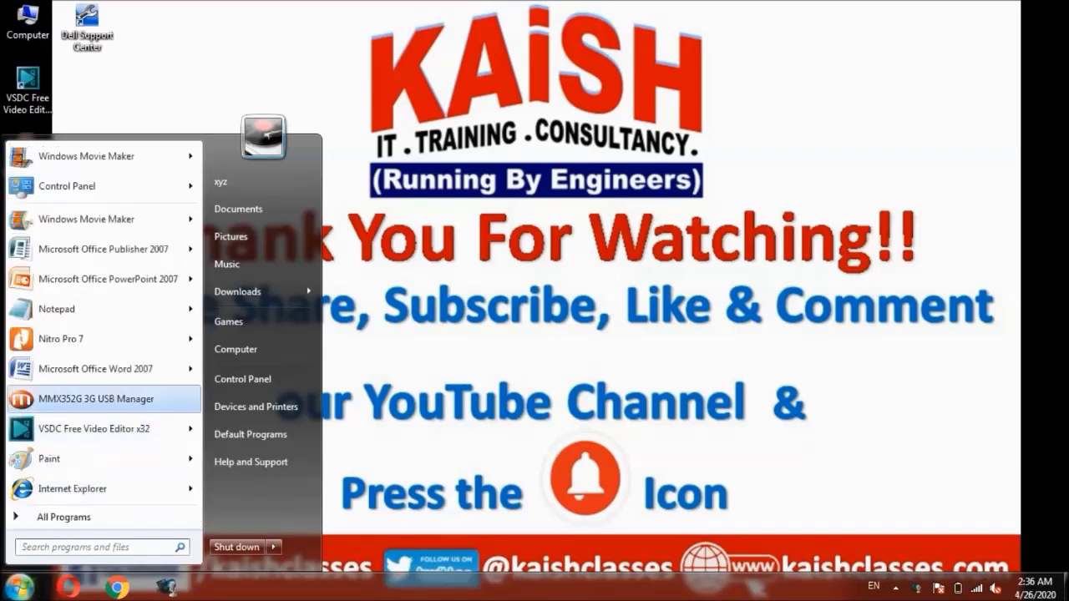
pyautogui.moveTo(108, 368)
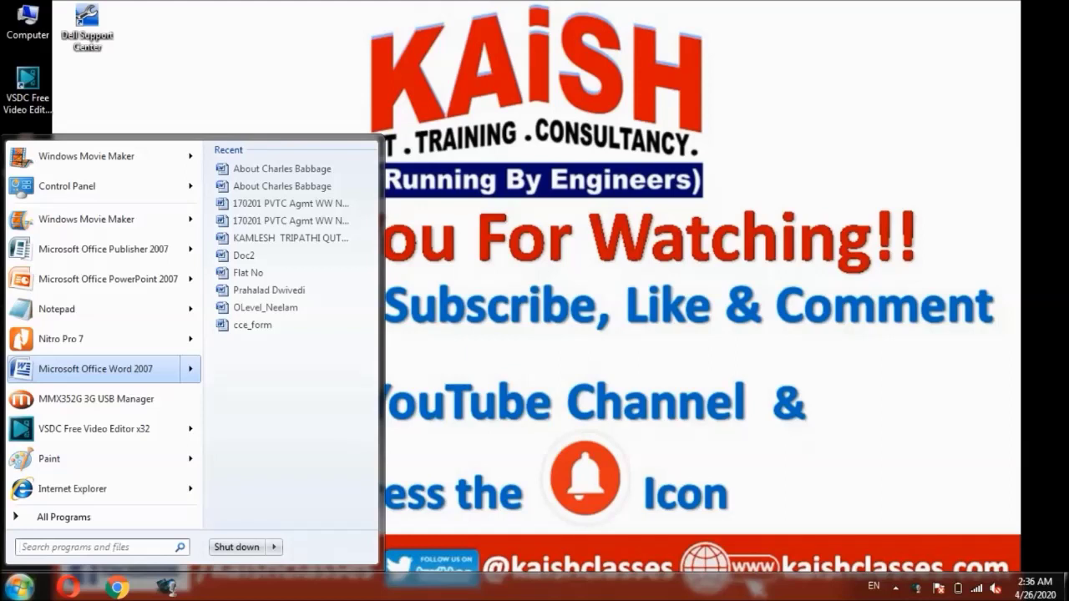
pyautogui.press('Escape')
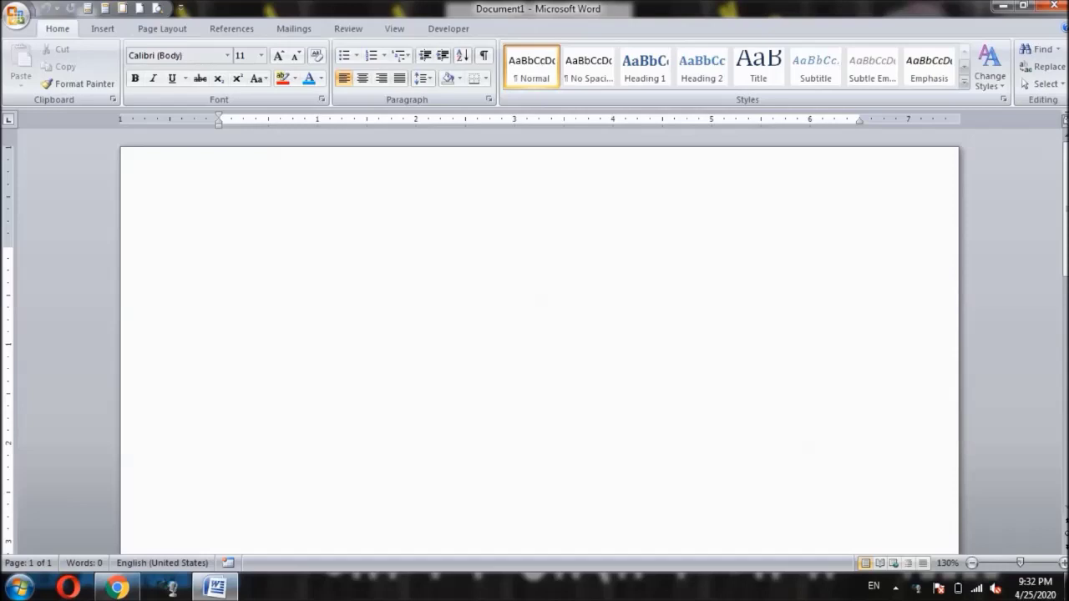
# - Type the amount 2100 and insert a blank paragraph above it
pyautogui.write('2100')
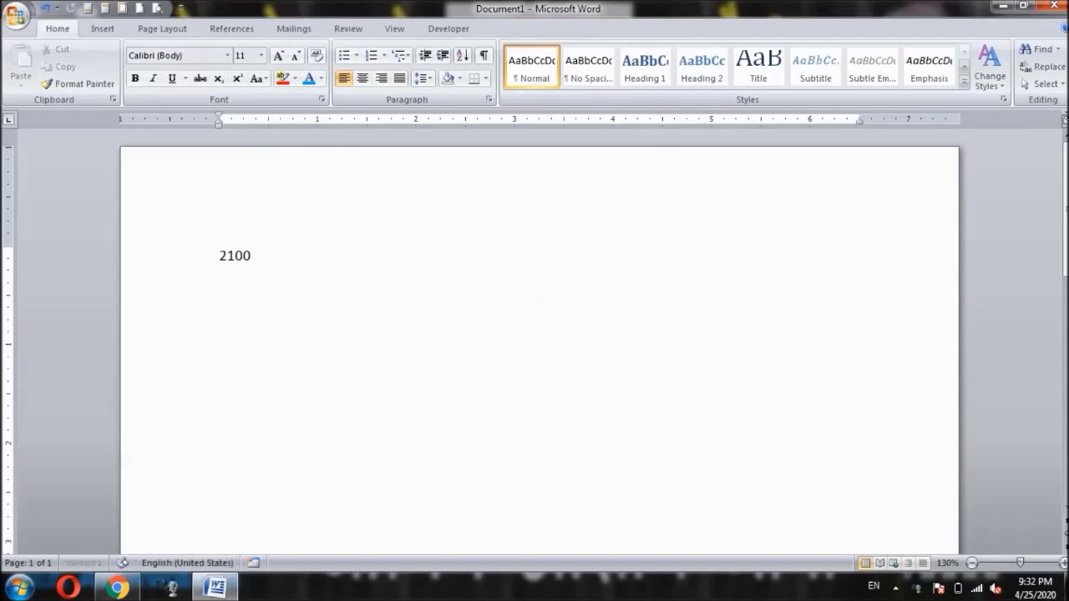
pyautogui.write(' rupye')
pyautogui.press('BackSpace')
pyautogui.press('BackSpace')
pyautogui.press('BackSpace')
pyautogui.press('BackSpace')
pyautogui.press('BackSpace')
pyautogui.click(218, 255)
pyautogui.press('Return')
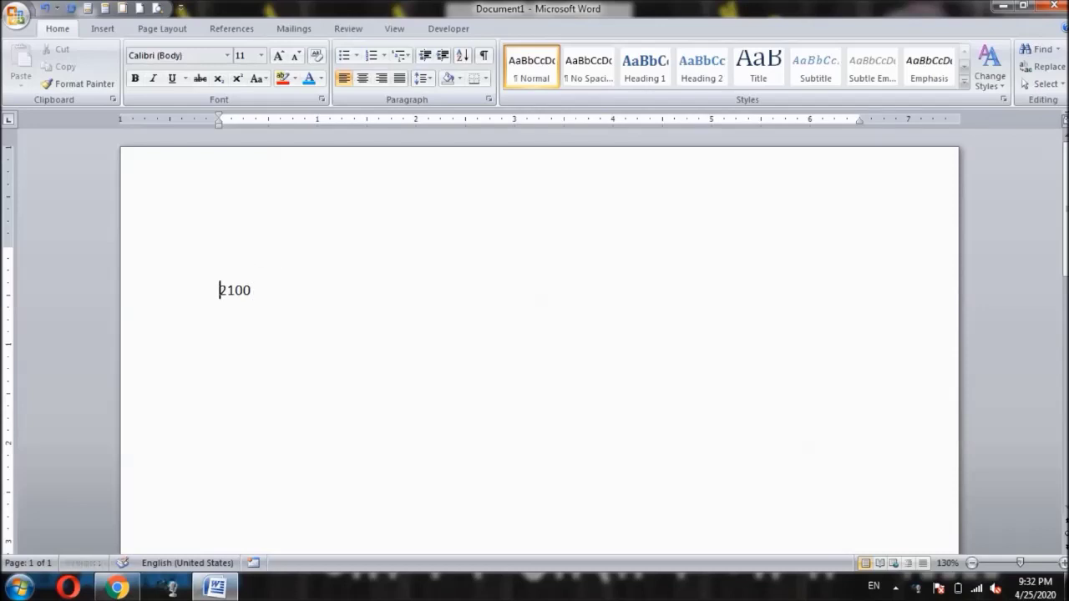
pyautogui.click(219, 255)
pyautogui.click(221, 291)
# - Type the code 20b9 before 2100 and set it in DejaVu Serif as a rupee sign
pyautogui.write('20')
pyautogui.press('Left')
pyautogui.write('b')
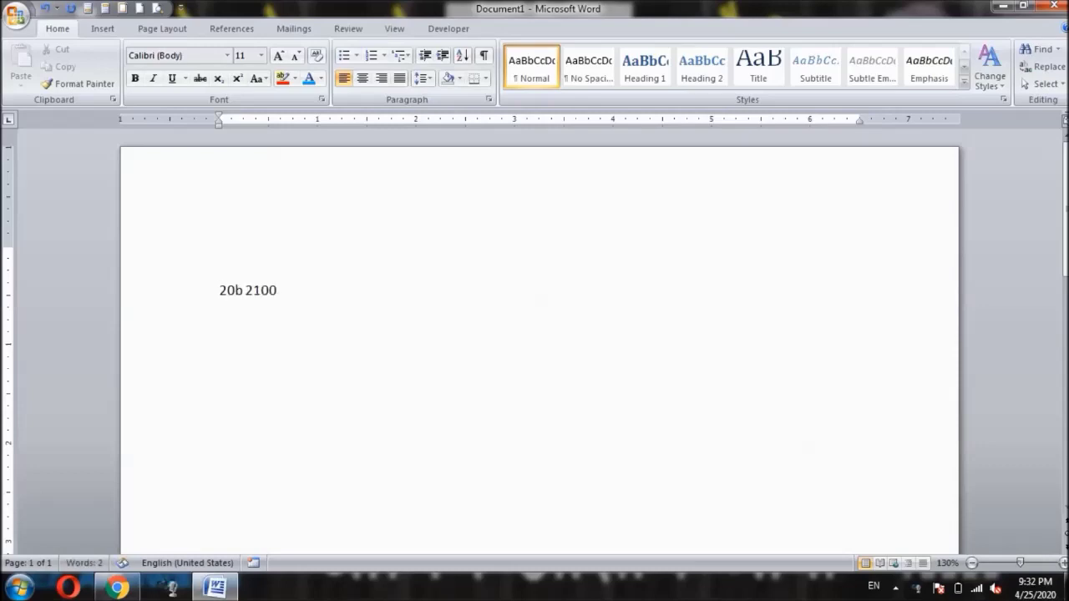
pyautogui.write('9')
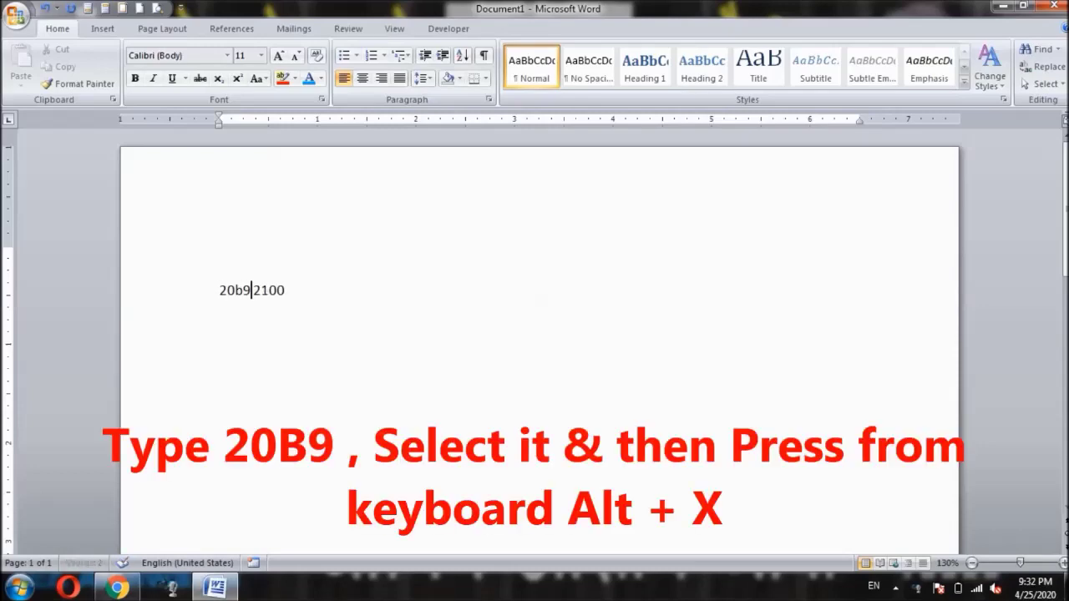
pyautogui.hotkey('shift', 'Left')
pyautogui.hotkey('shift', 'Left')
pyautogui.hotkey('shift', 'Left')
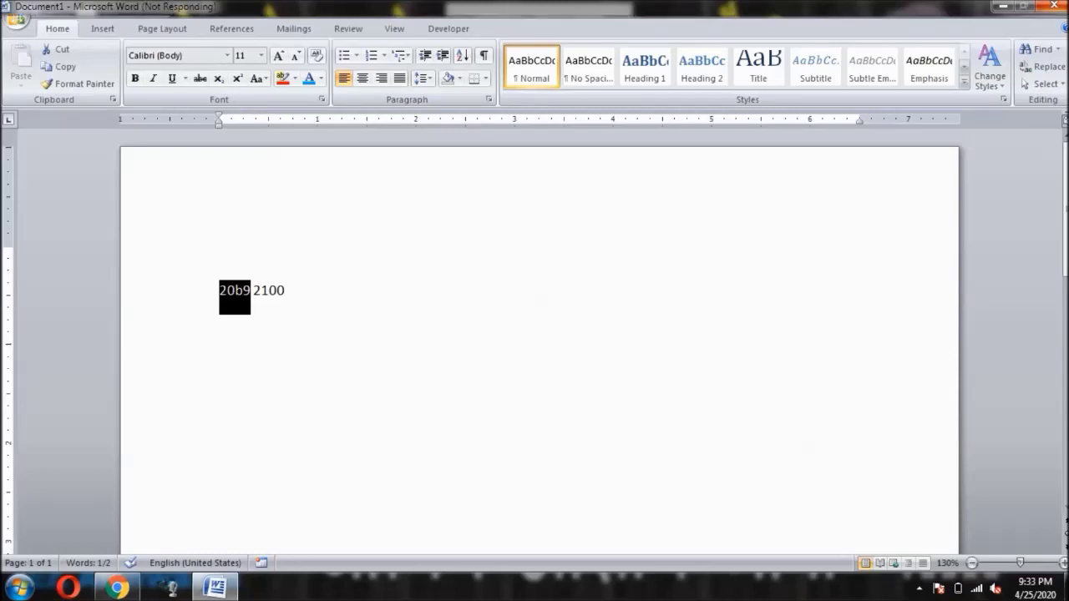
pyautogui.click(226, 55)
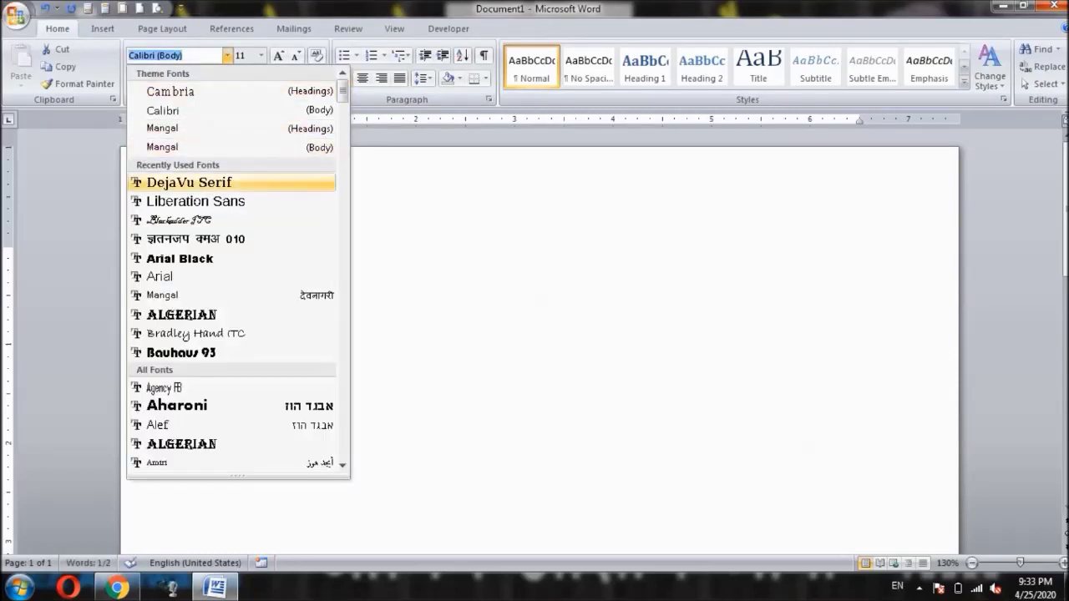
pyautogui.click(188, 182)
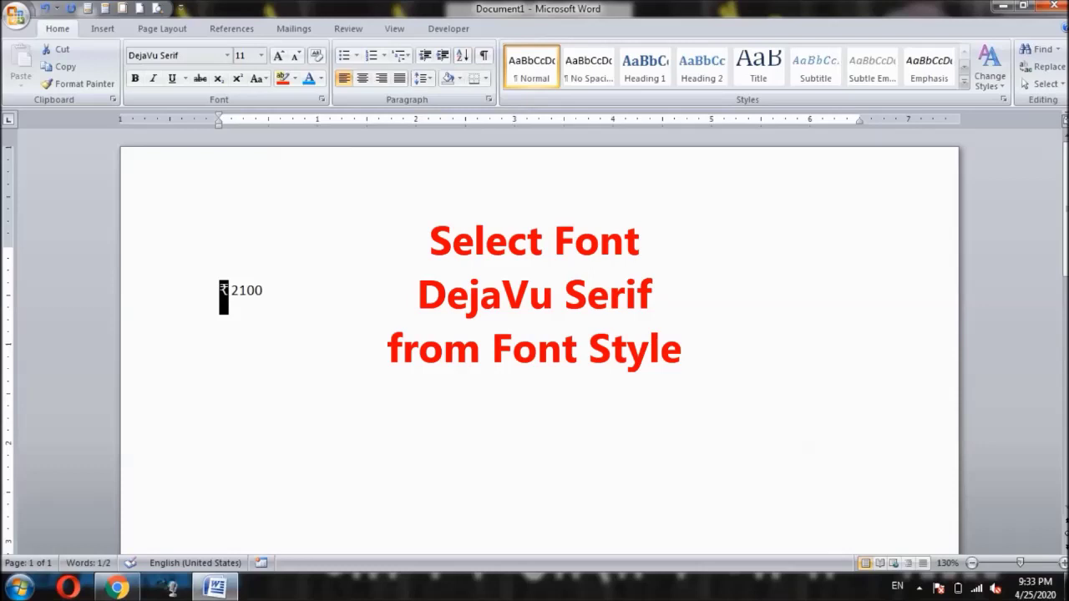
# - Enlarge the whole '₹ 2100' line to 100 pt
pyautogui.click(266, 290)
pyautogui.hotkey('ctrl', 'a')
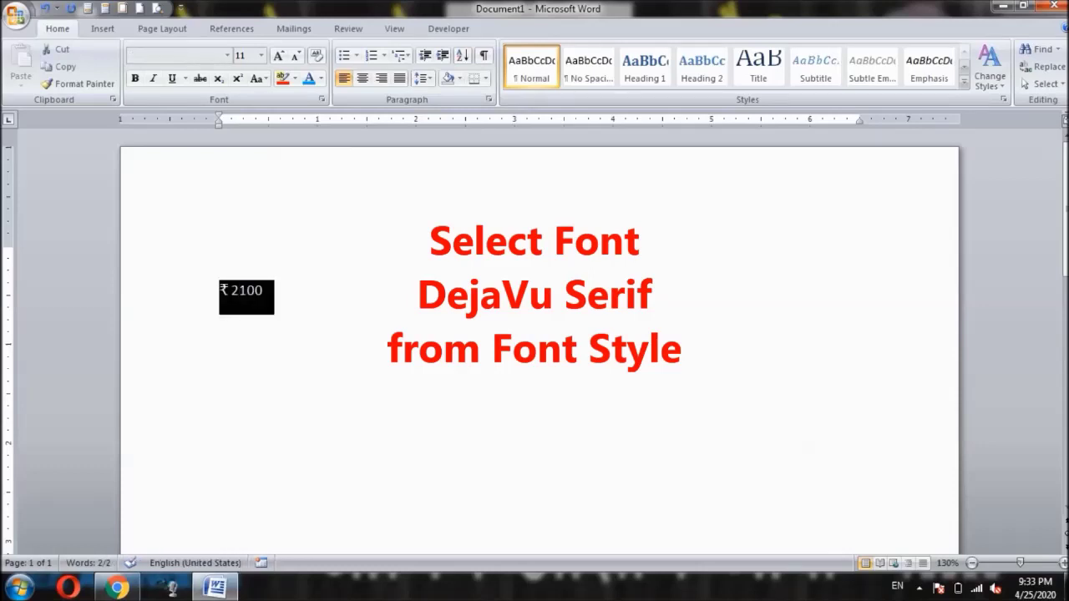
pyautogui.click(278, 55)
pyautogui.click(278, 55)
pyautogui.click(278, 55)
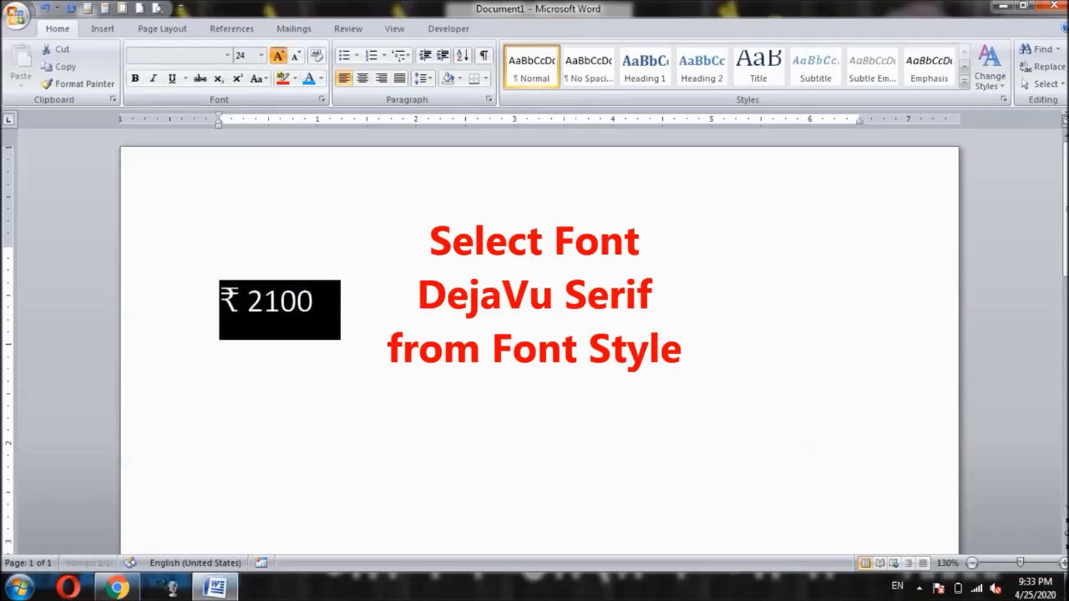
pyautogui.click(278, 55)
pyautogui.click(278, 55)
pyautogui.click(278, 55)
pyautogui.click(278, 55)
pyautogui.click(278, 55)
pyautogui.click(278, 55)
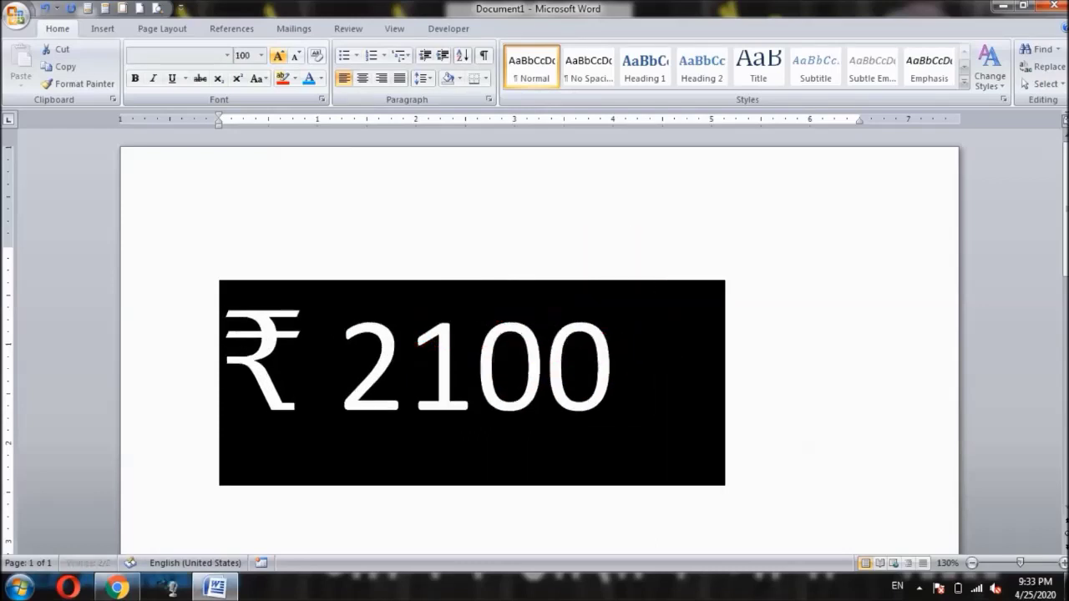
# - Start a new empty line below '₹ 2100'
pyautogui.click(337, 363)
pyautogui.click(645, 363)
pyautogui.press('Return')
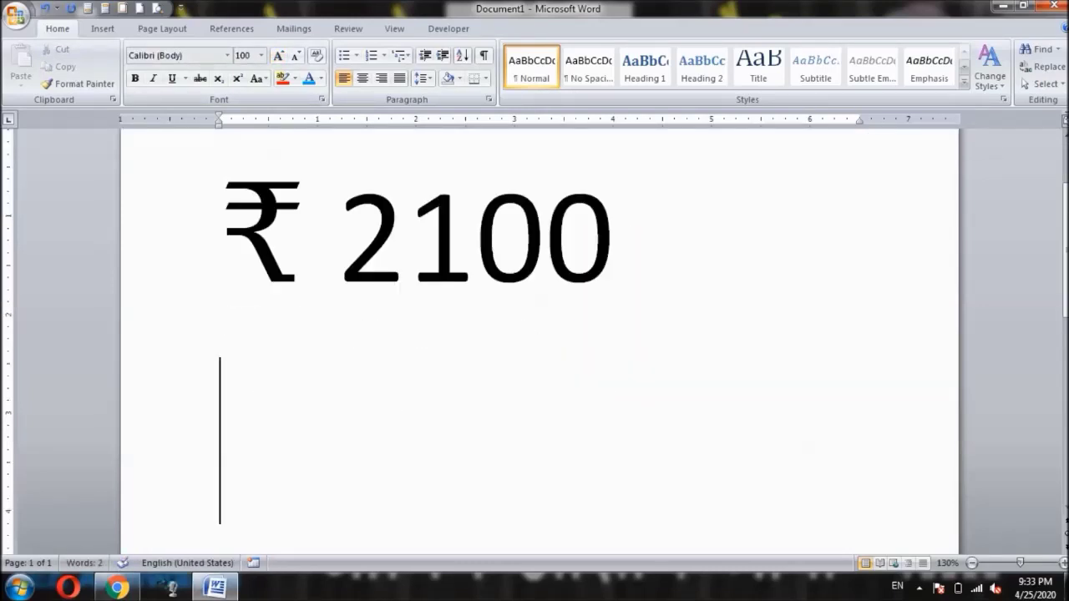
# - Type '500 20B9' and turn 20B9 into a DejaVu Serif rupee sign with Alt+X
pyautogui.write('500')
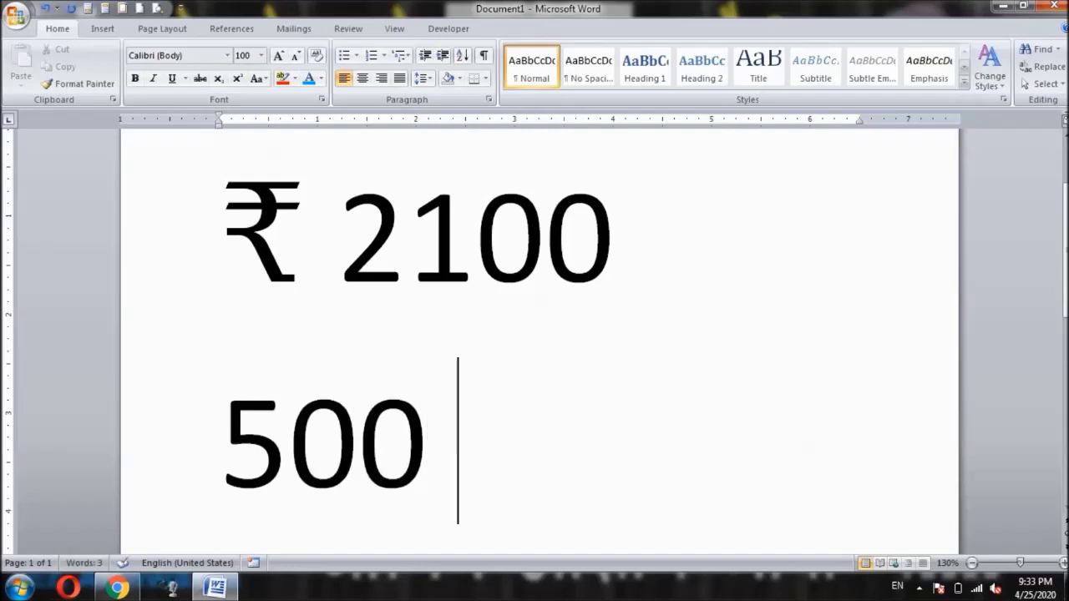
pyautogui.write(' 20B')
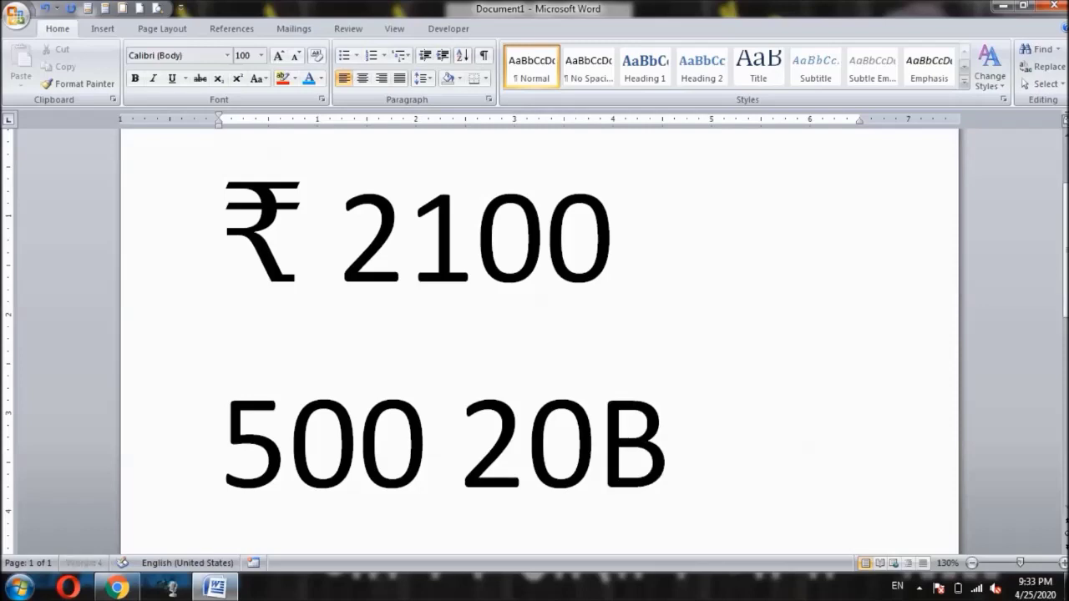
pyautogui.write('9')
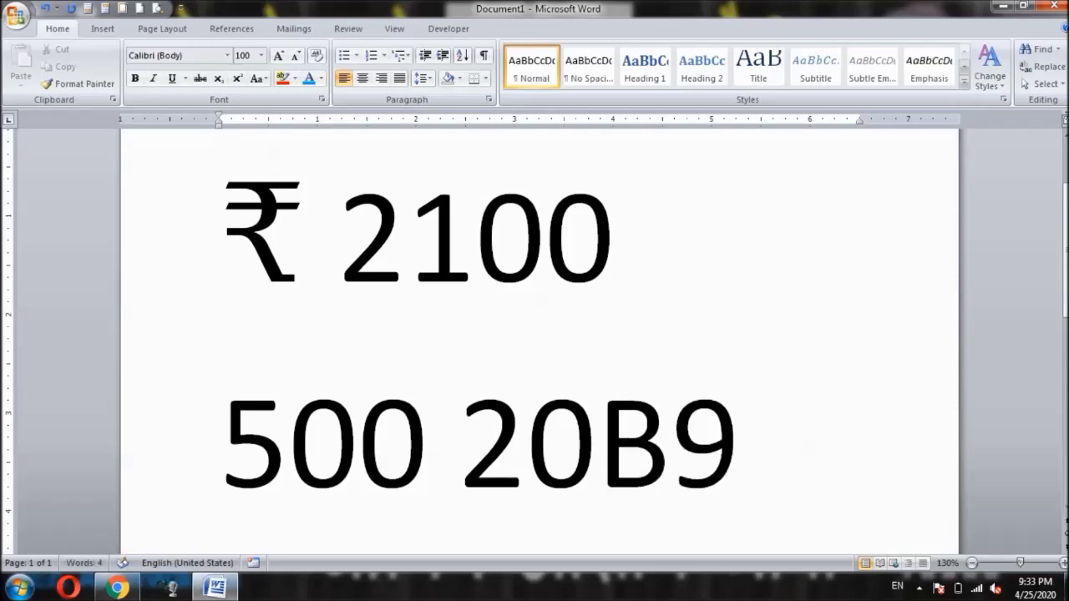
pyautogui.moveTo(457, 443); pyautogui.dragTo(740, 442)
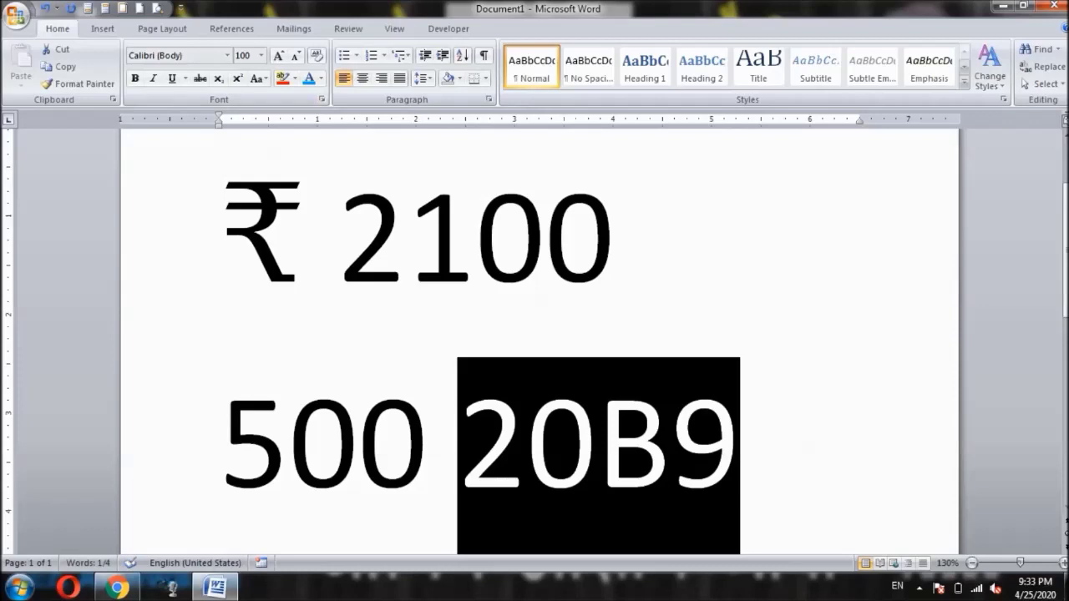
pyautogui.click(226, 55)
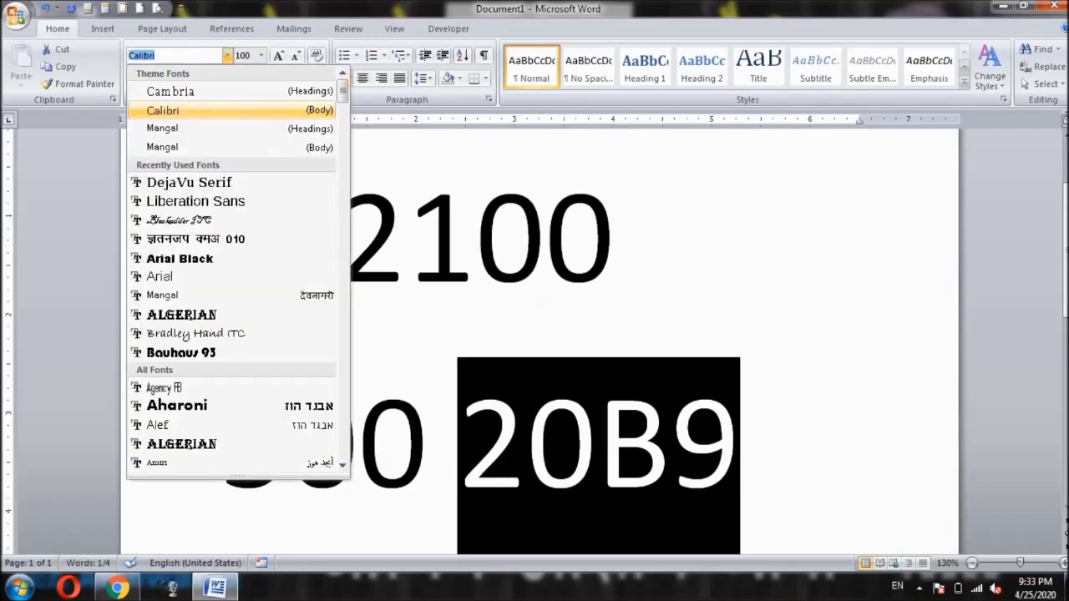
pyautogui.click(188, 182)
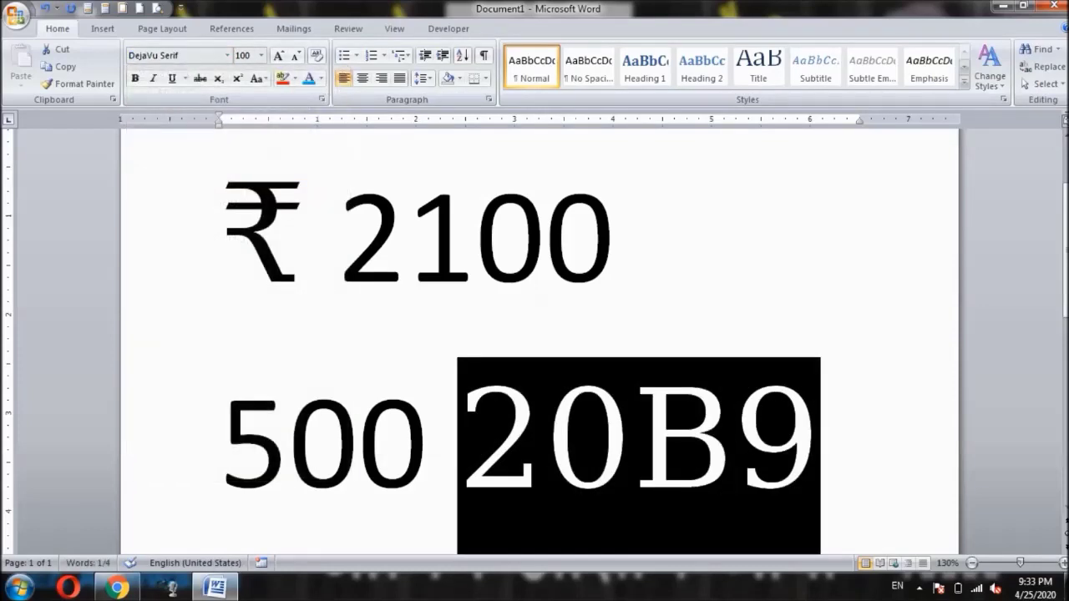
pyautogui.hotkey('alt', 'x')
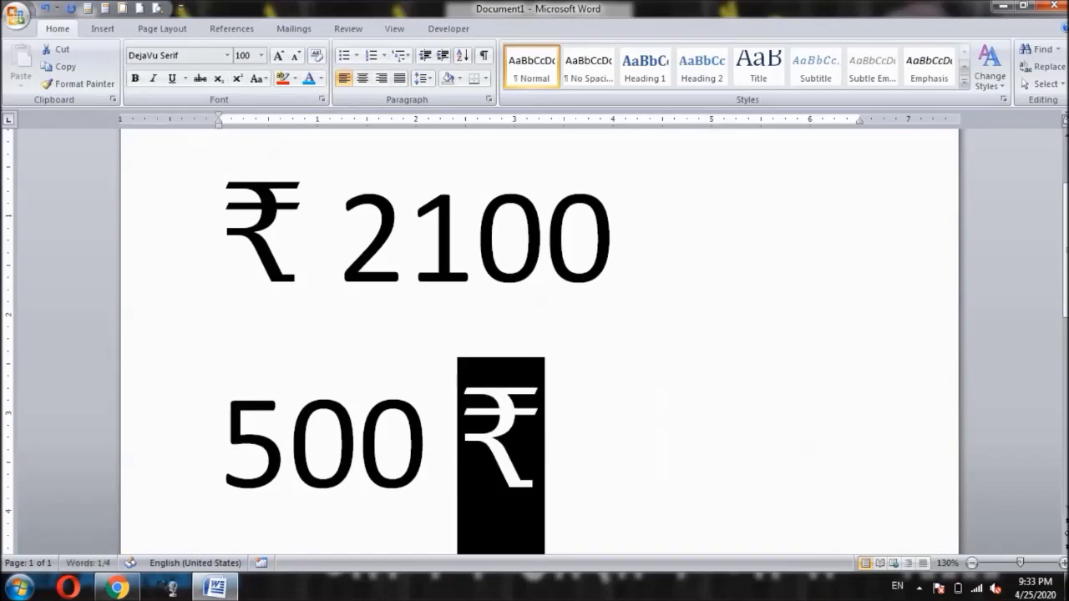